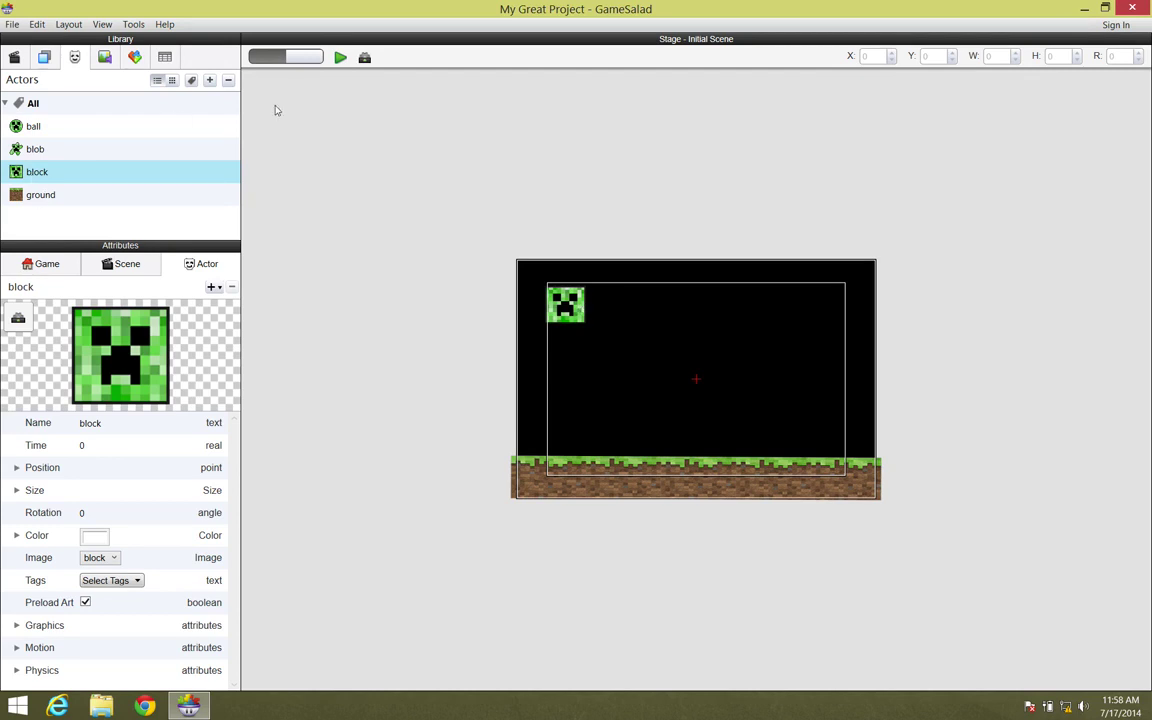
- Open the block's rules and the scene attributes, and preview the block falling onto the ground
left_click(364, 57)
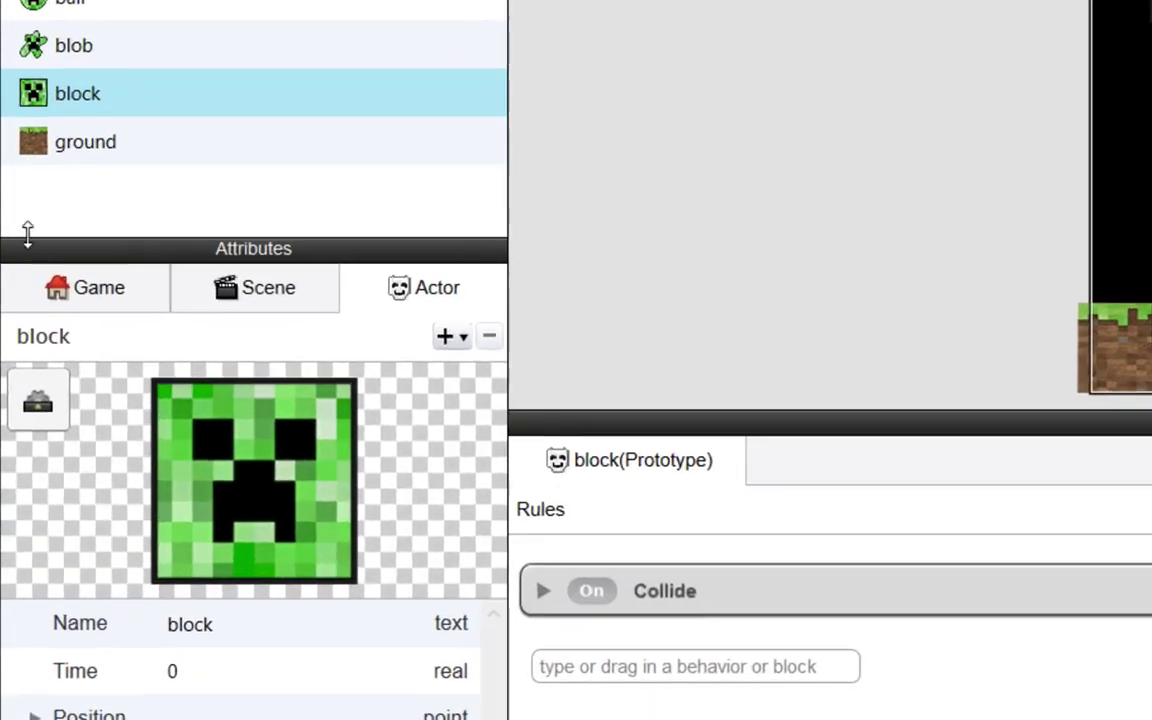
left_click(258, 295)
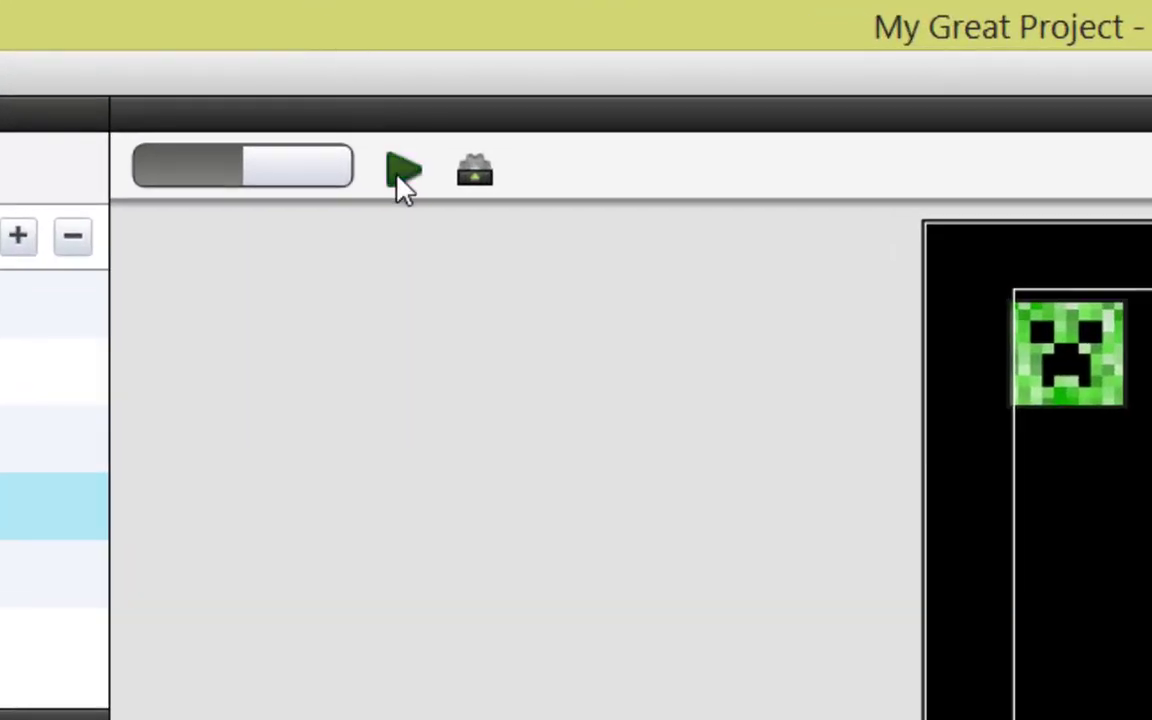
left_click(399, 180)
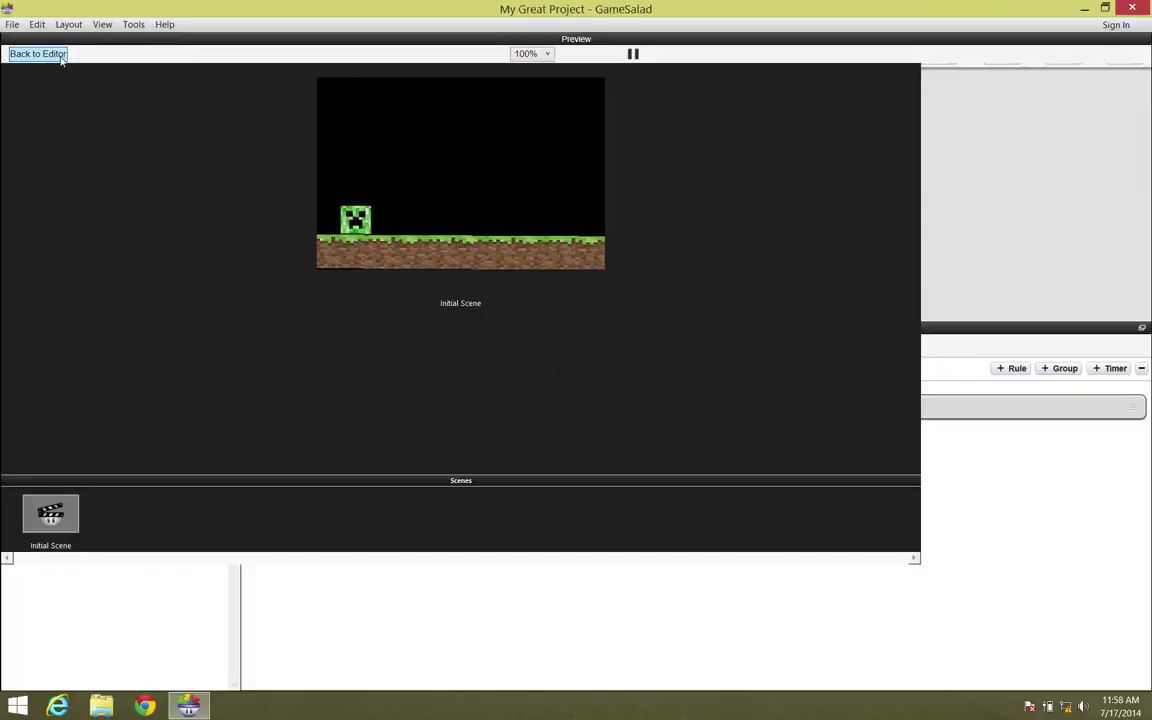
left_click(45, 64)
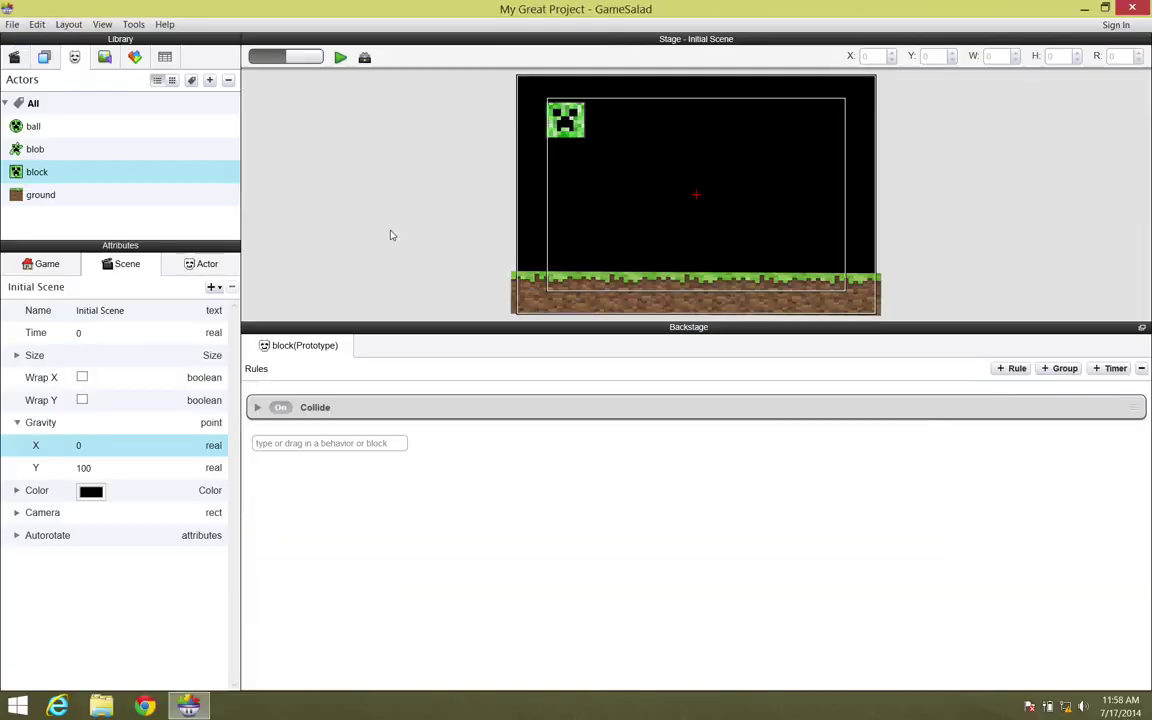
- Raise the ground actor to about X 221, Y 105, tilt it into a slope descending to the right, and preview the scene
left_click(633, 291)
left_click_drag(632, 294, 618, 237)
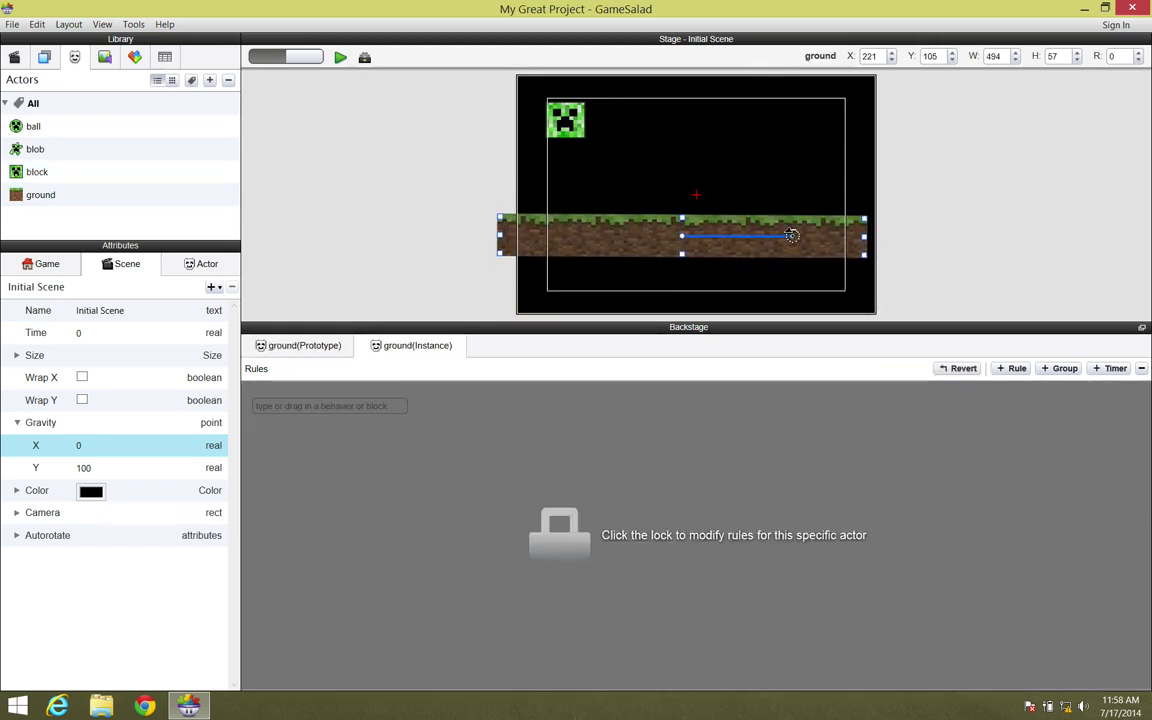
left_click_drag(792, 236, 796, 278)
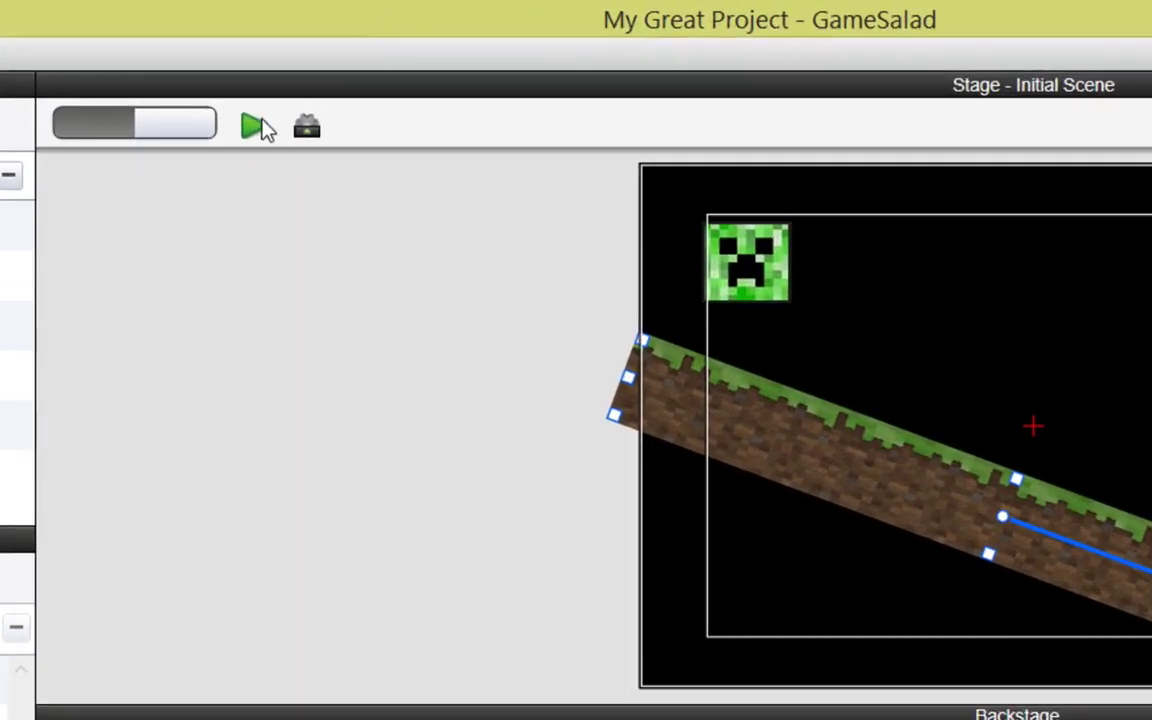
left_click(255, 125)
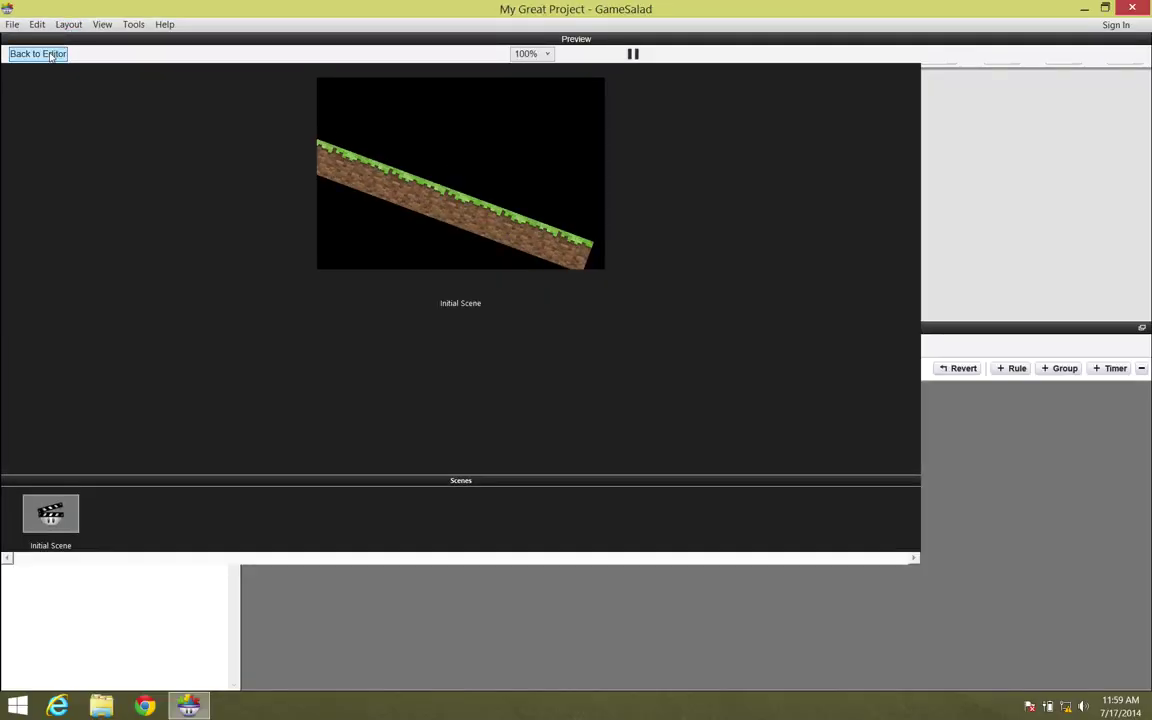
left_click(38, 54)
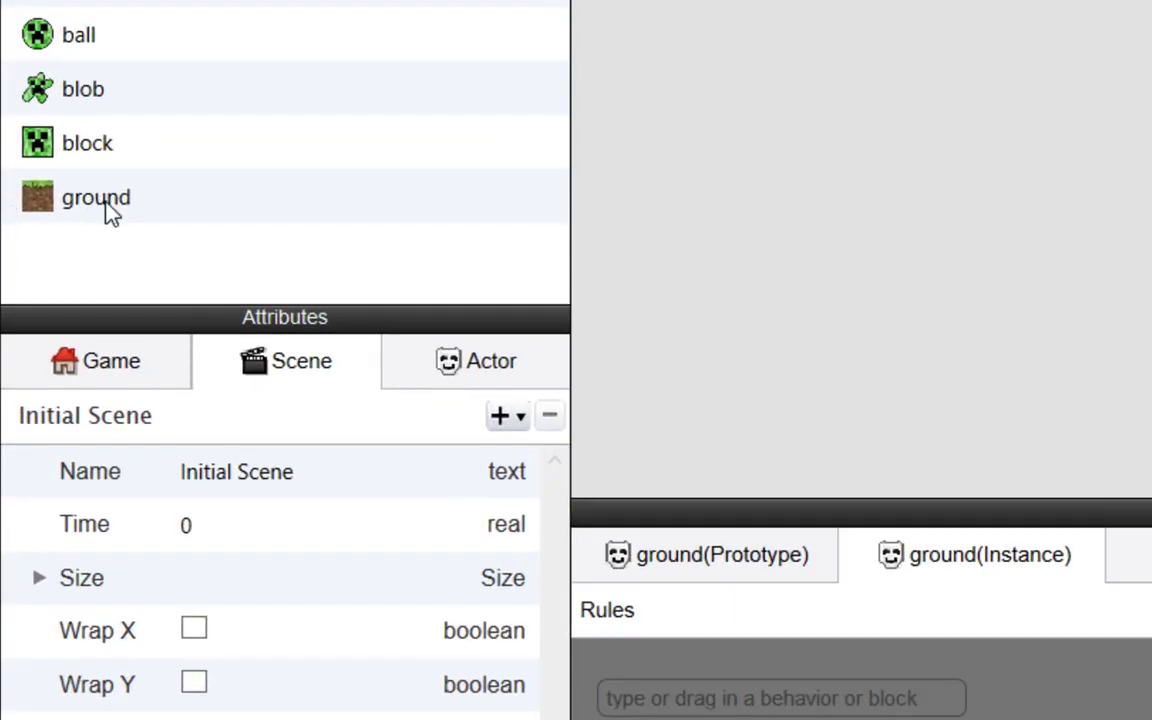
- Set the ground prototype's physics friction to 100 and preview the block on the slope
left_click(44, 198)
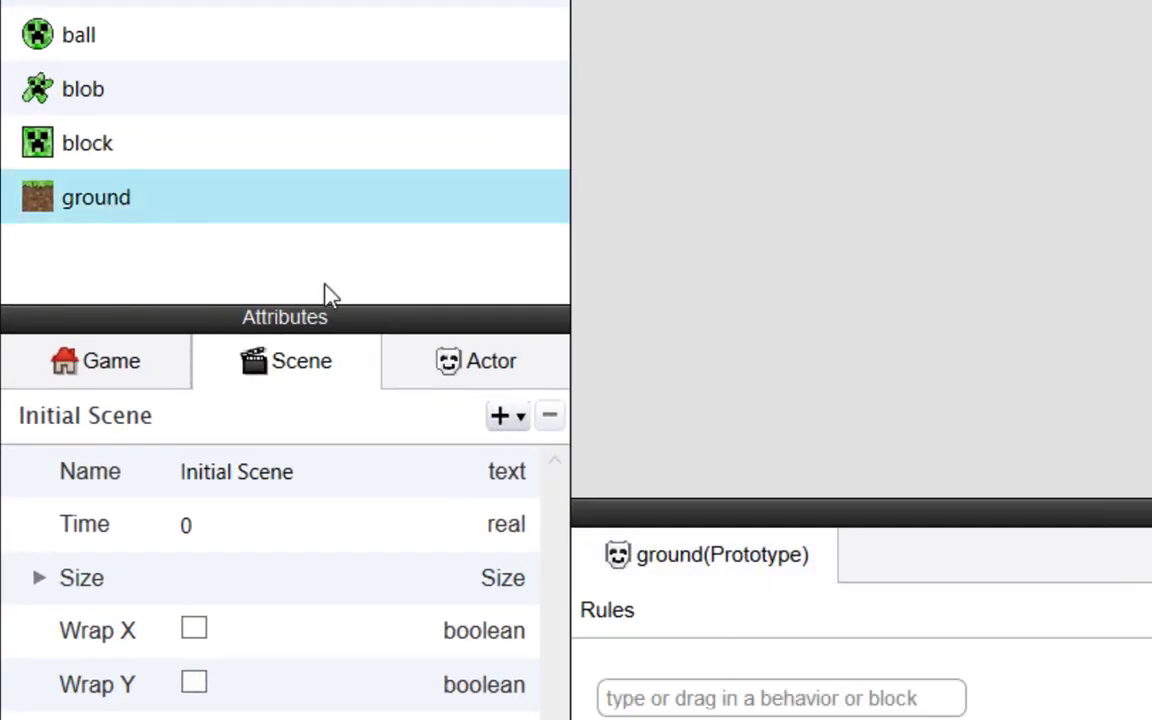
left_click(514, 376)
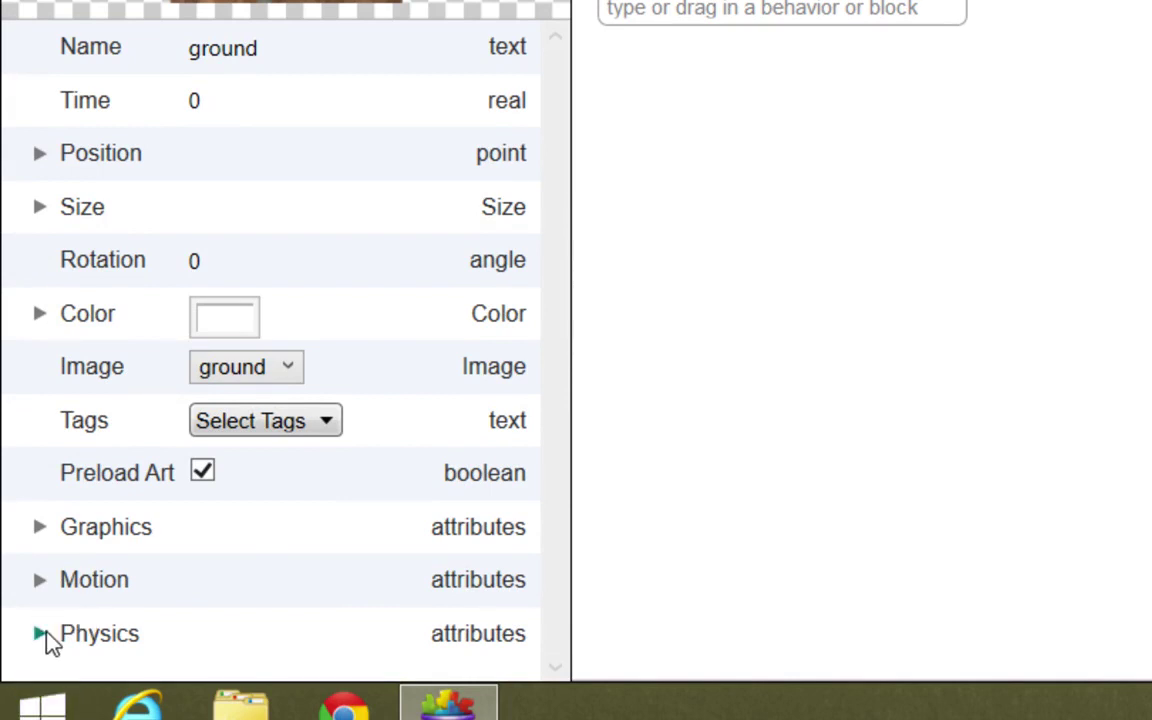
left_click(41, 634)
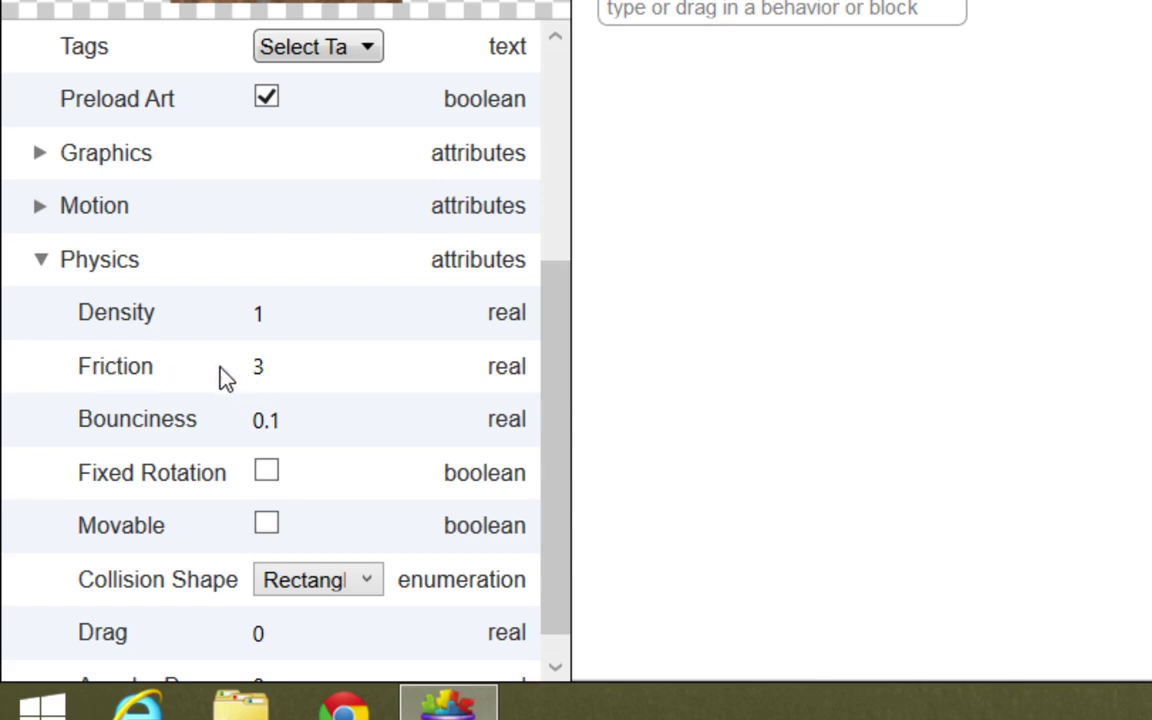
left_click(259, 368)
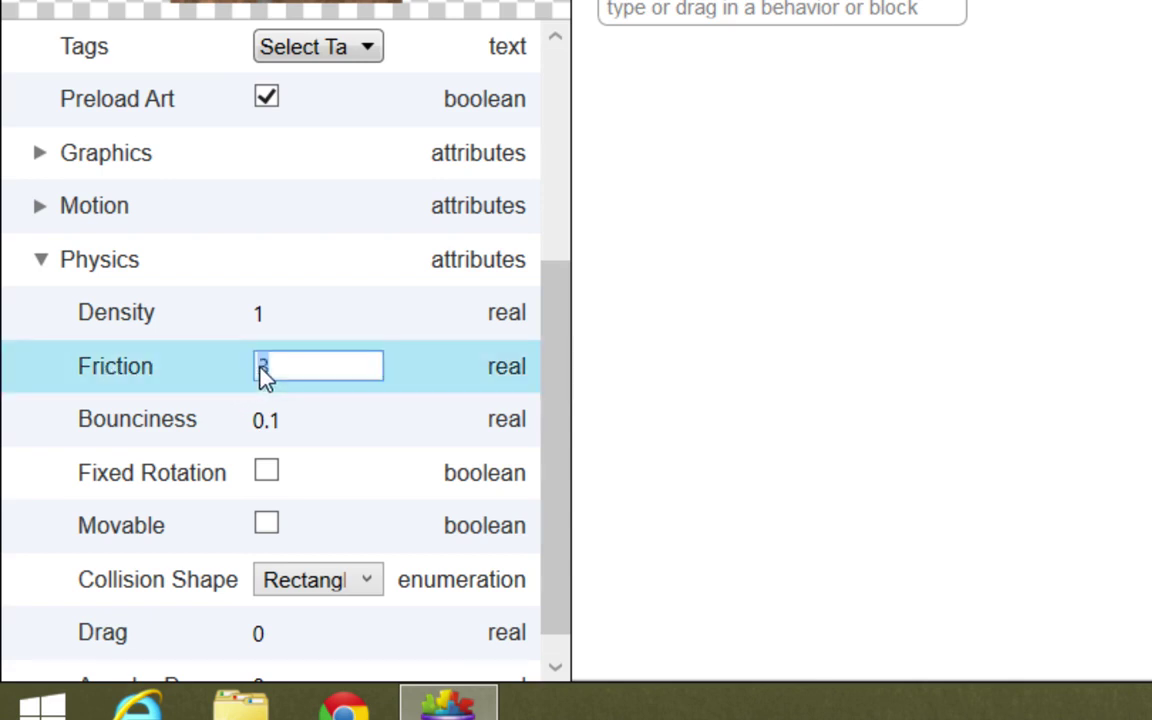
type("1000")
key("BackSpace")
key("Return")
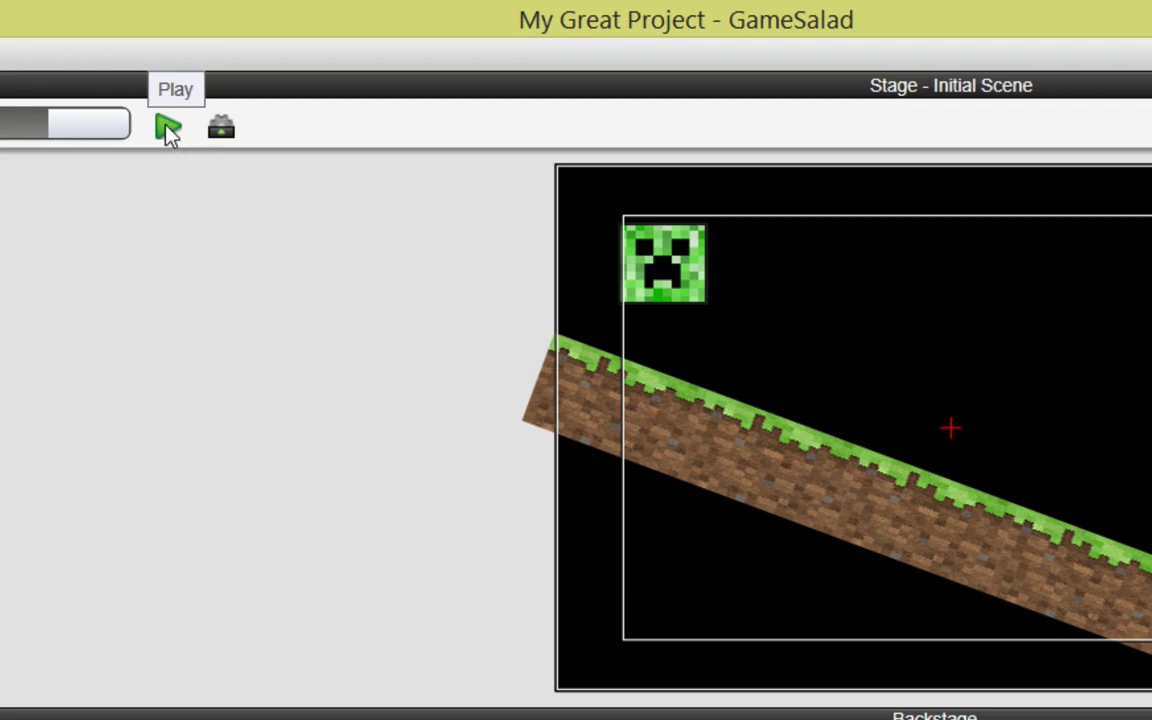
left_click(168, 130)
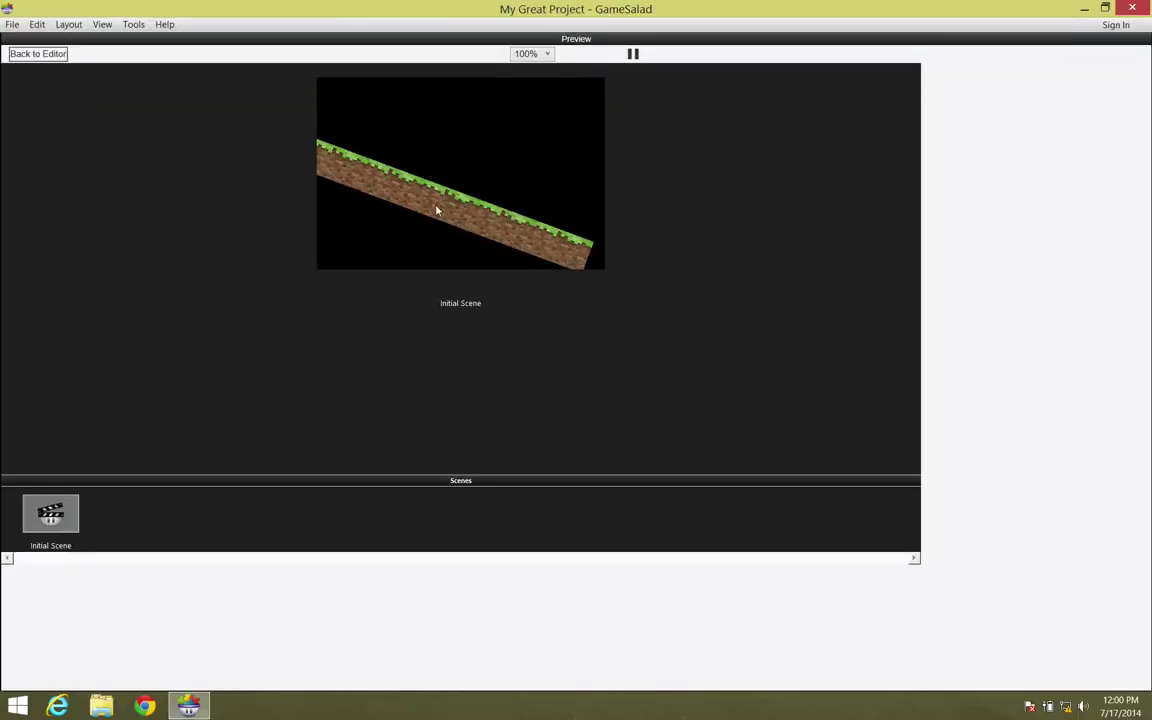
left_click(30, 53)
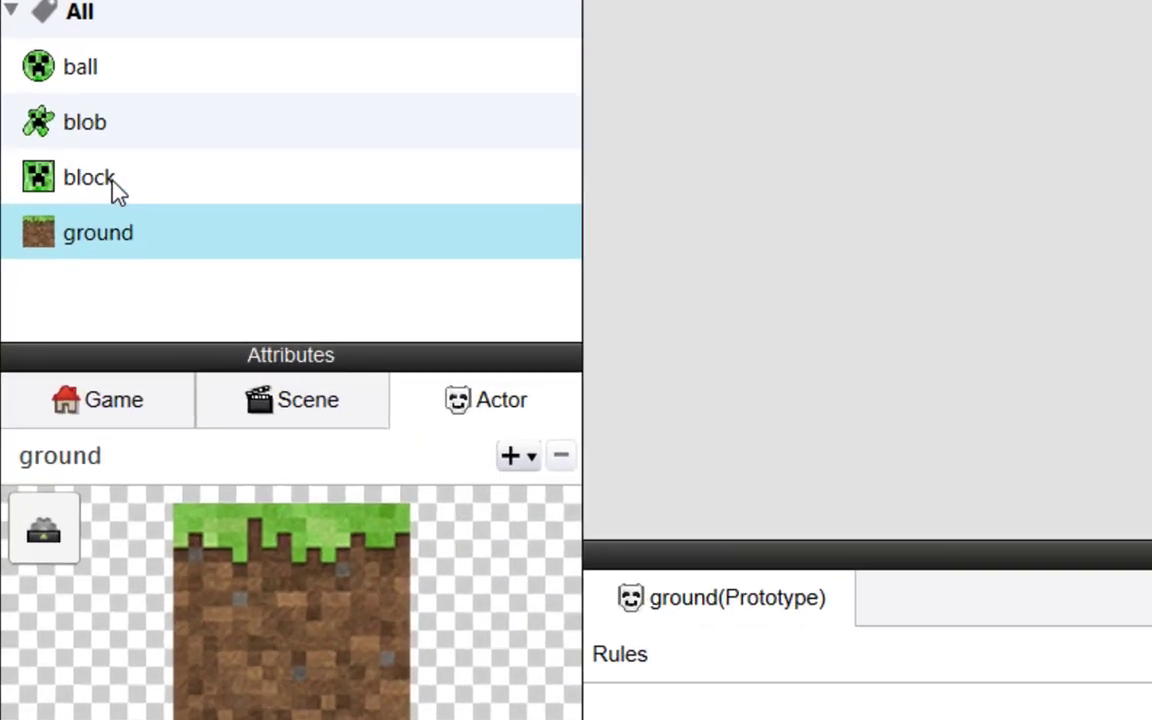
- Set the block prototype's physics friction to 100 and preview it on the slope
key("Up")
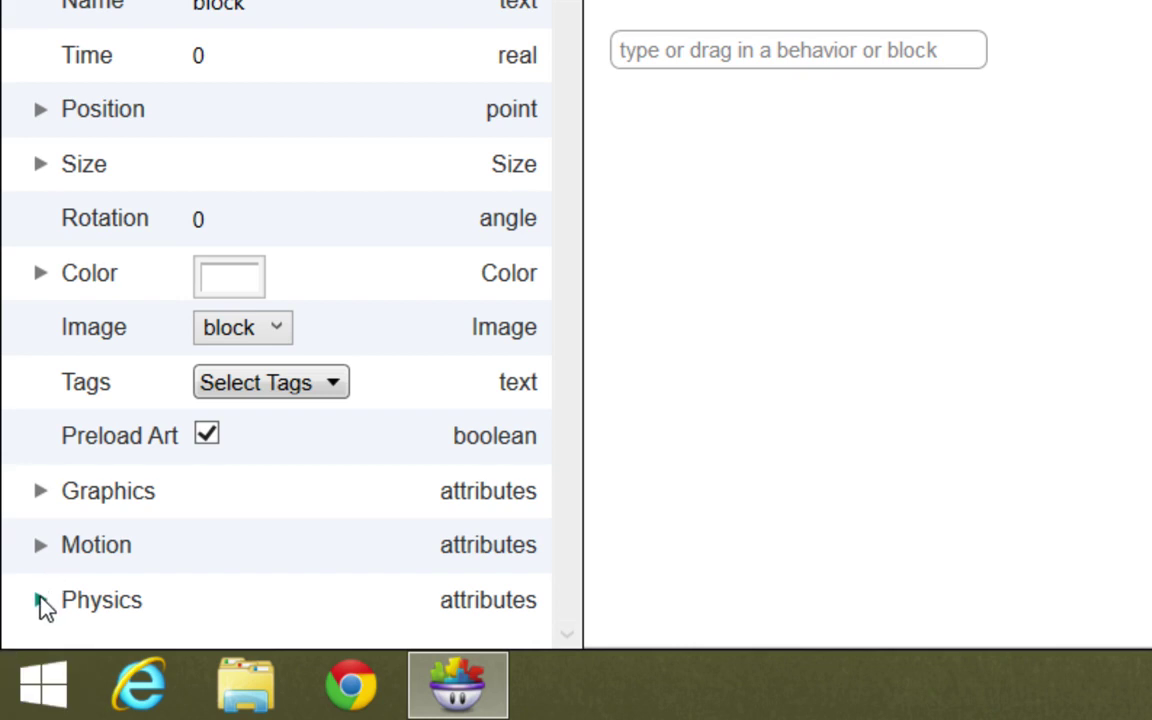
left_click(40, 600)
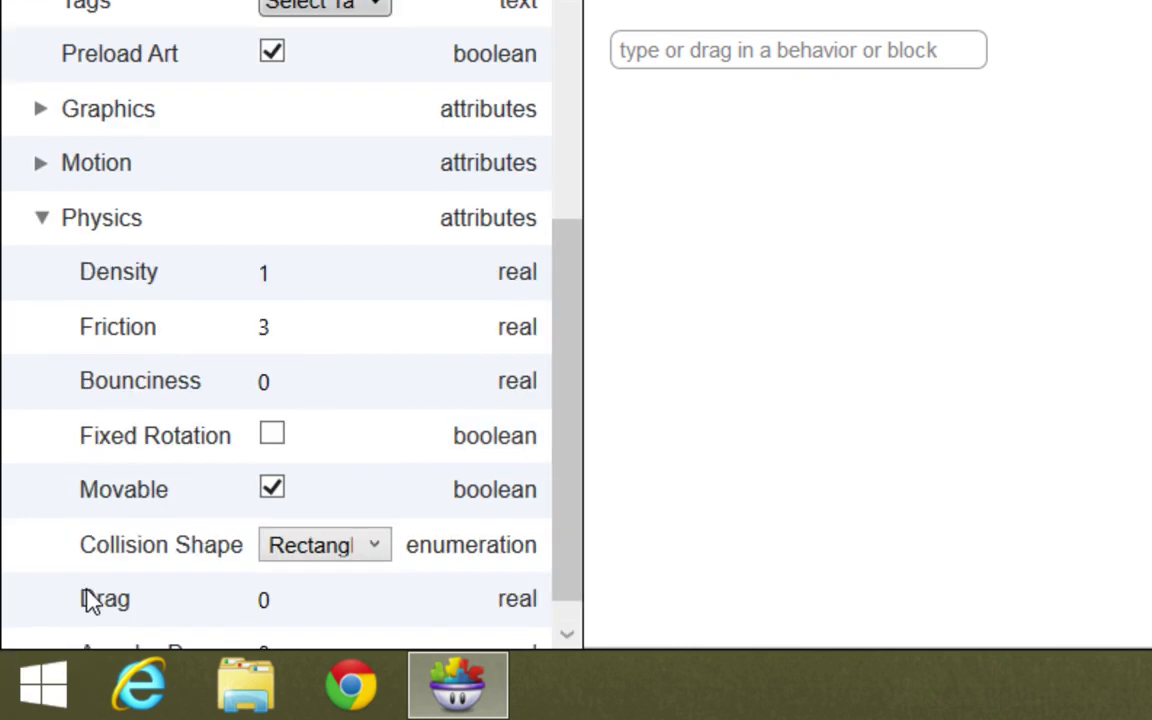
left_click(268, 338)
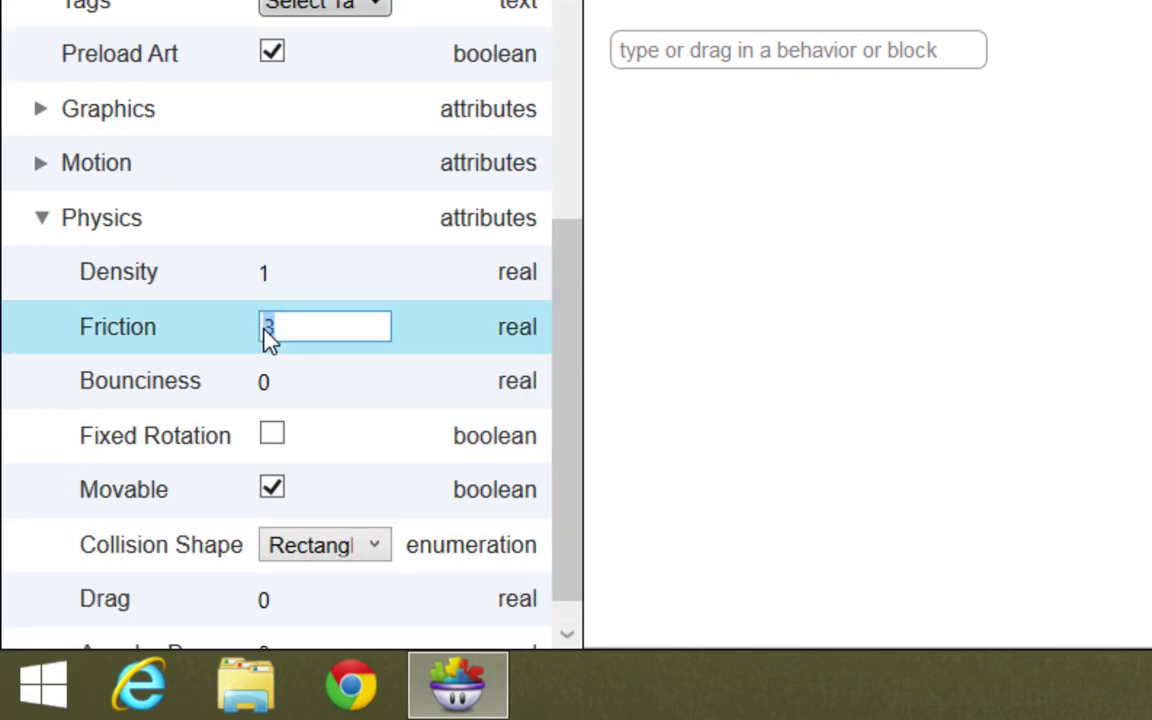
type("100")
key("Return")
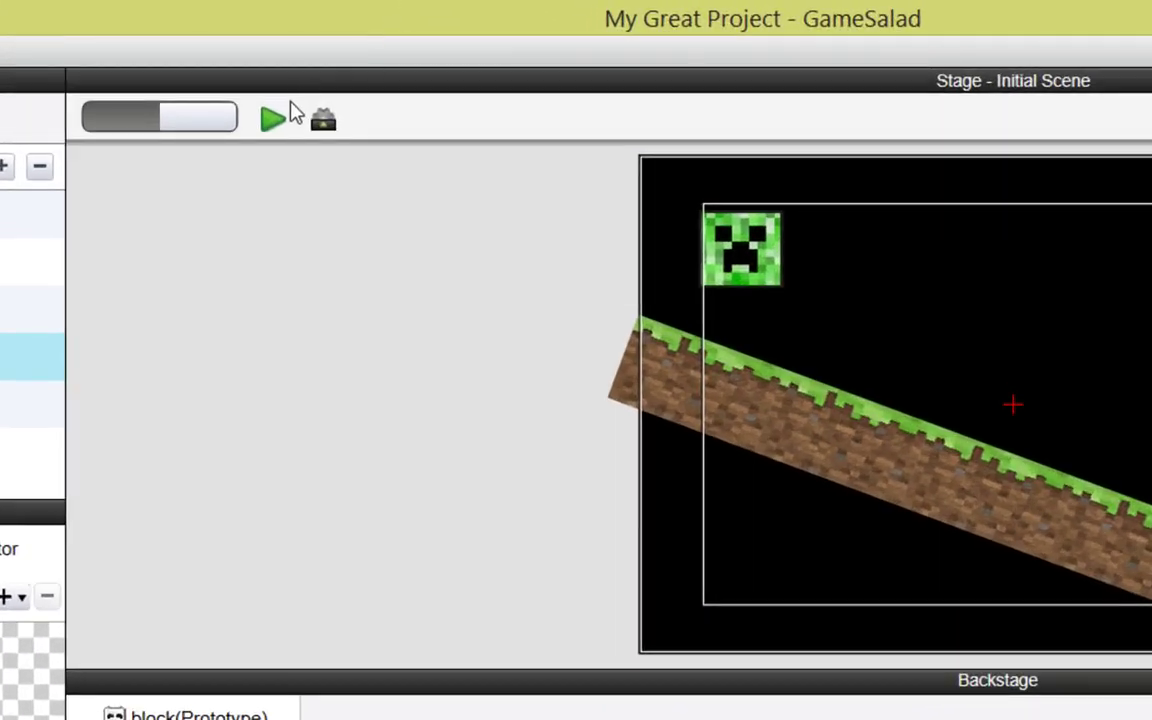
left_click(287, 107)
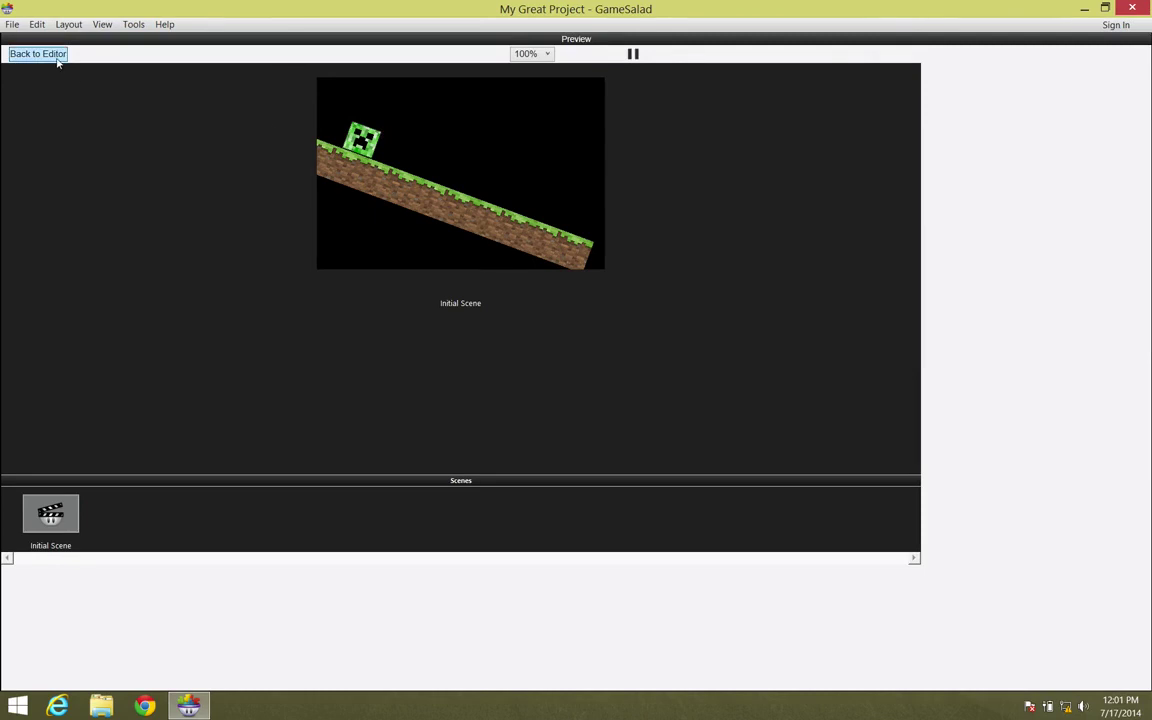
left_click(30, 52)
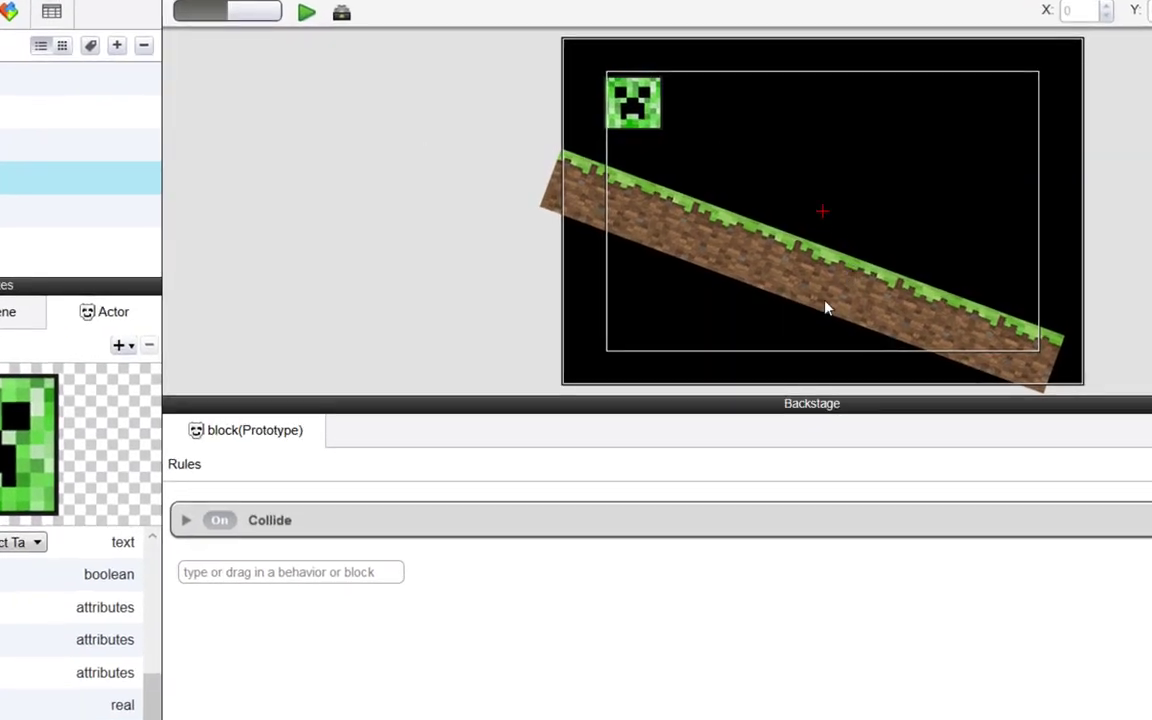
- Rotate the ground to a steeper slope and move it down and left to about X 200, clear of the block
left_click(841, 295)
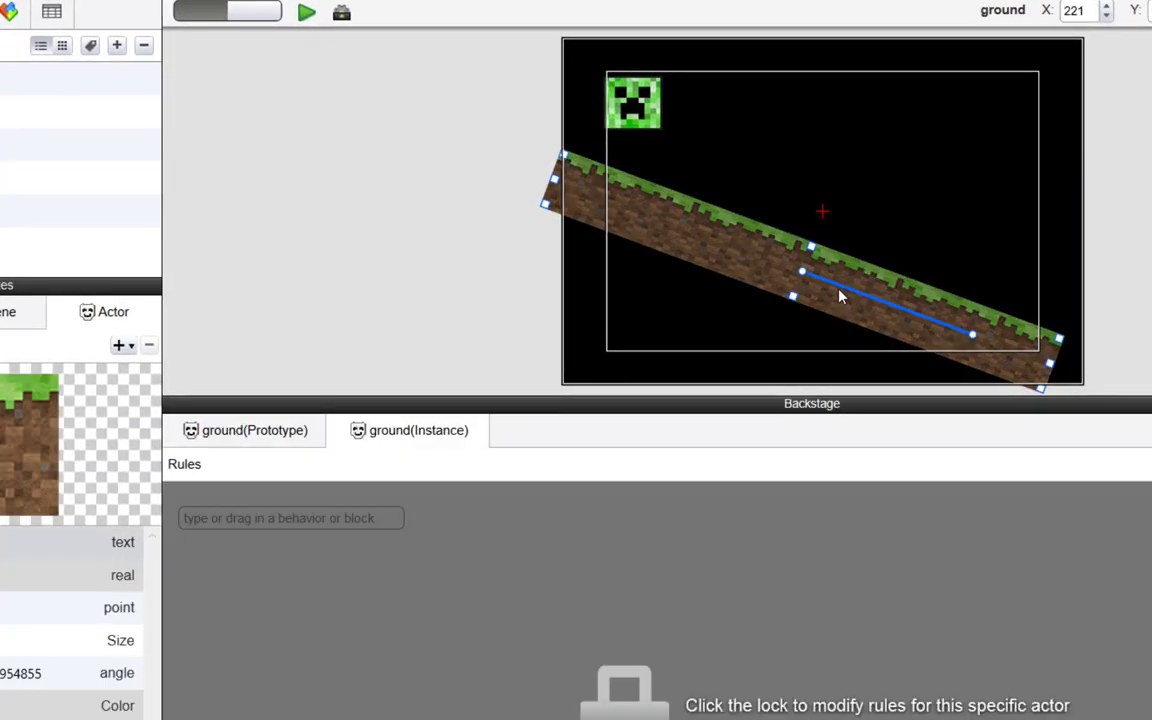
left_click_drag(972, 333, 953, 357)
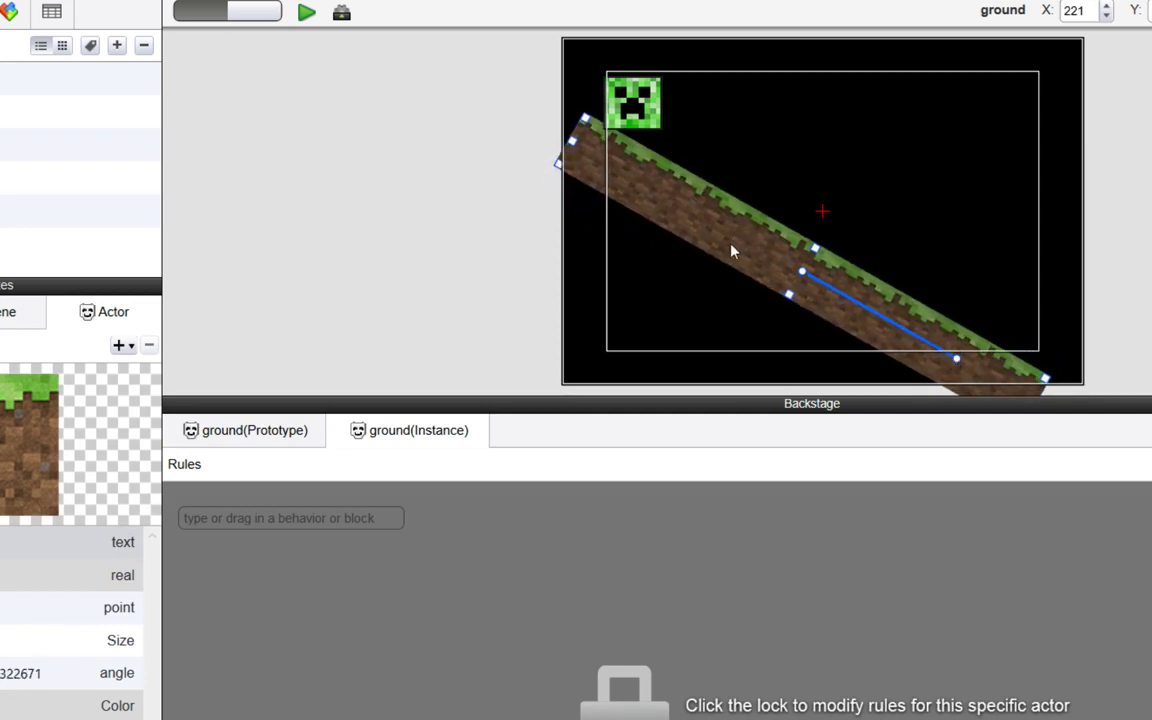
left_click_drag(731, 251, 712, 288)
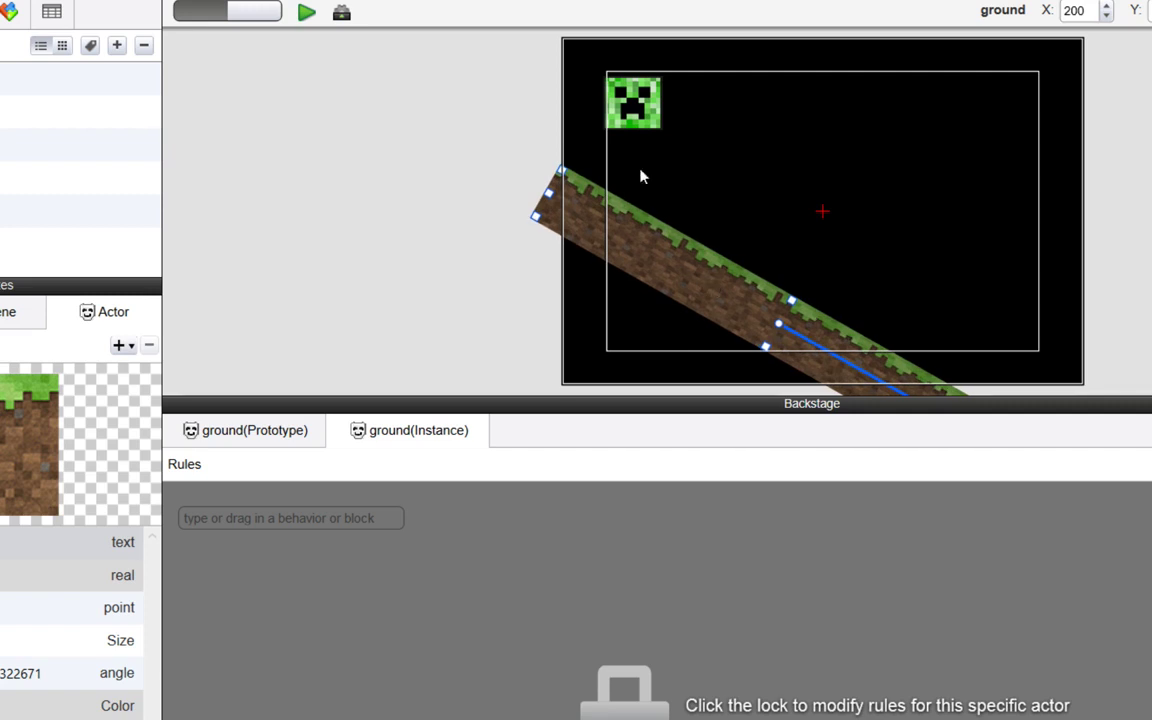
- Rotate the block instance clockwise to roughly match the ground's slope and preview the scene
left_click(638, 101)
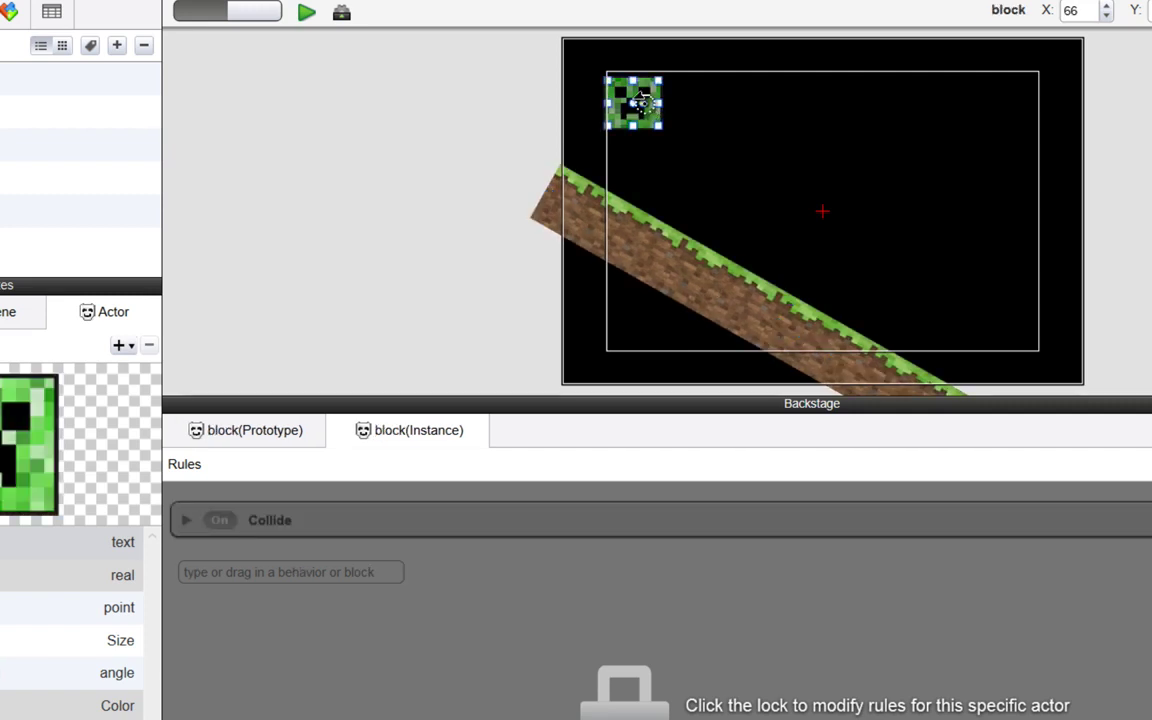
left_click_drag(641, 100, 647, 110)
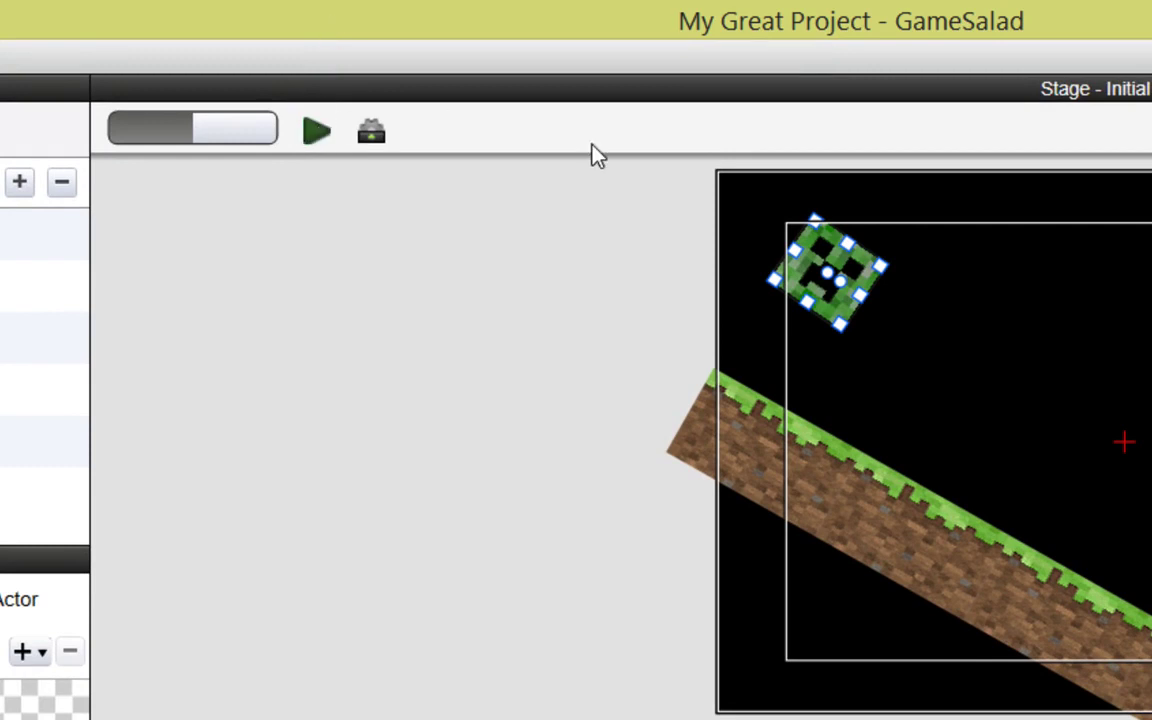
key("ctrl+Return")
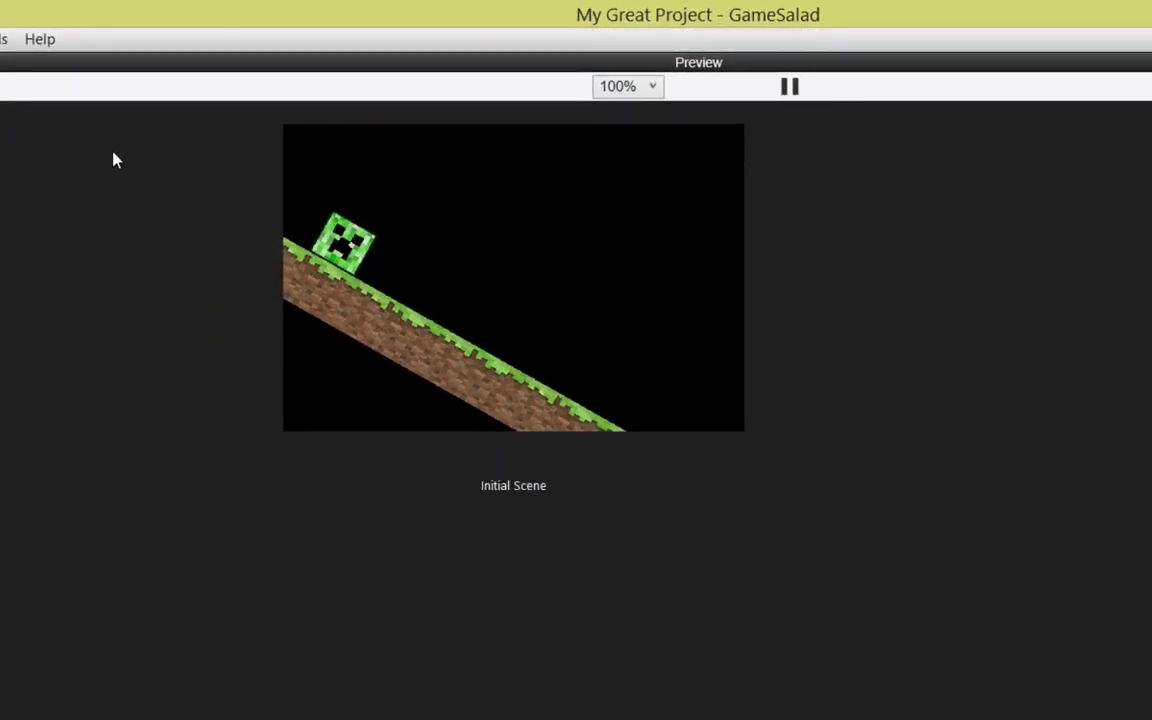
left_click(46, 88)
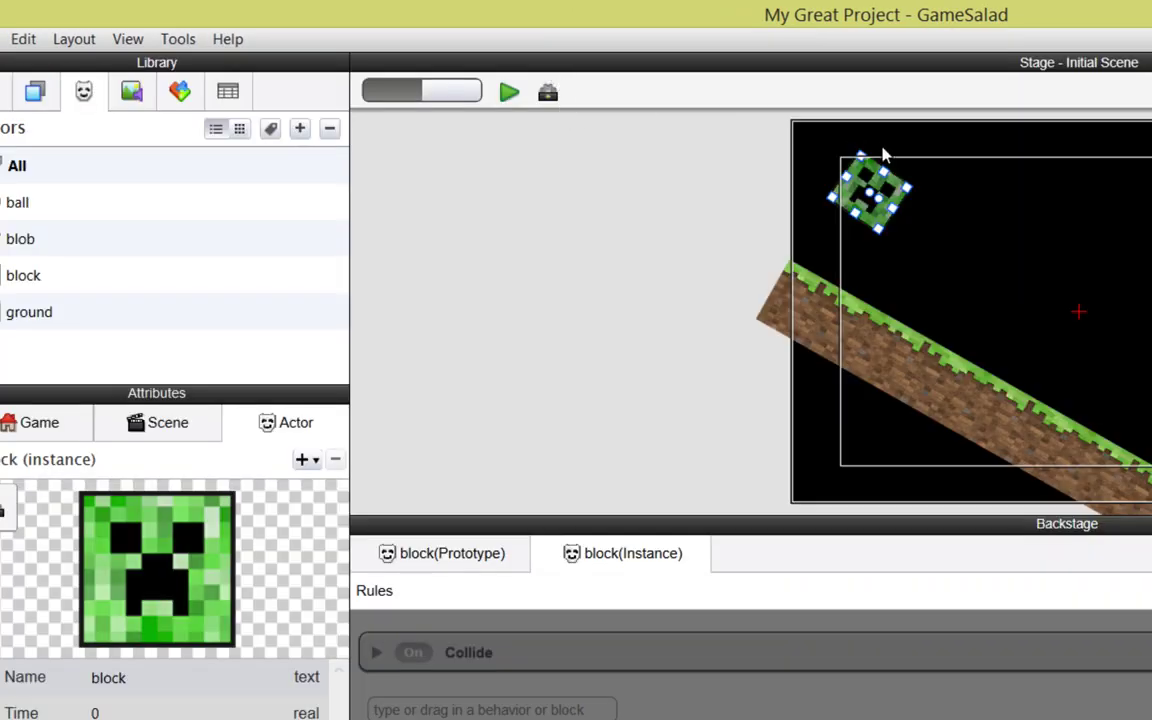
- Rotate the block instance to about -61 degrees and preview it on the steeper slope
left_click_drag(876, 198, 876, 207)
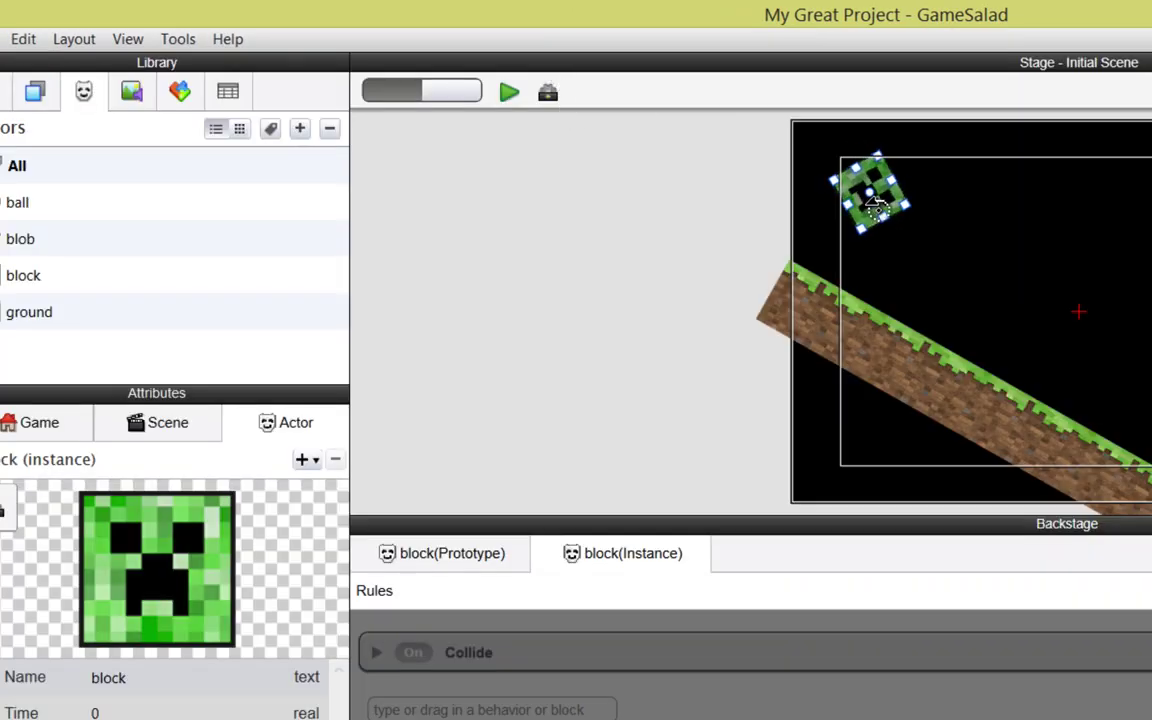
left_click(511, 91)
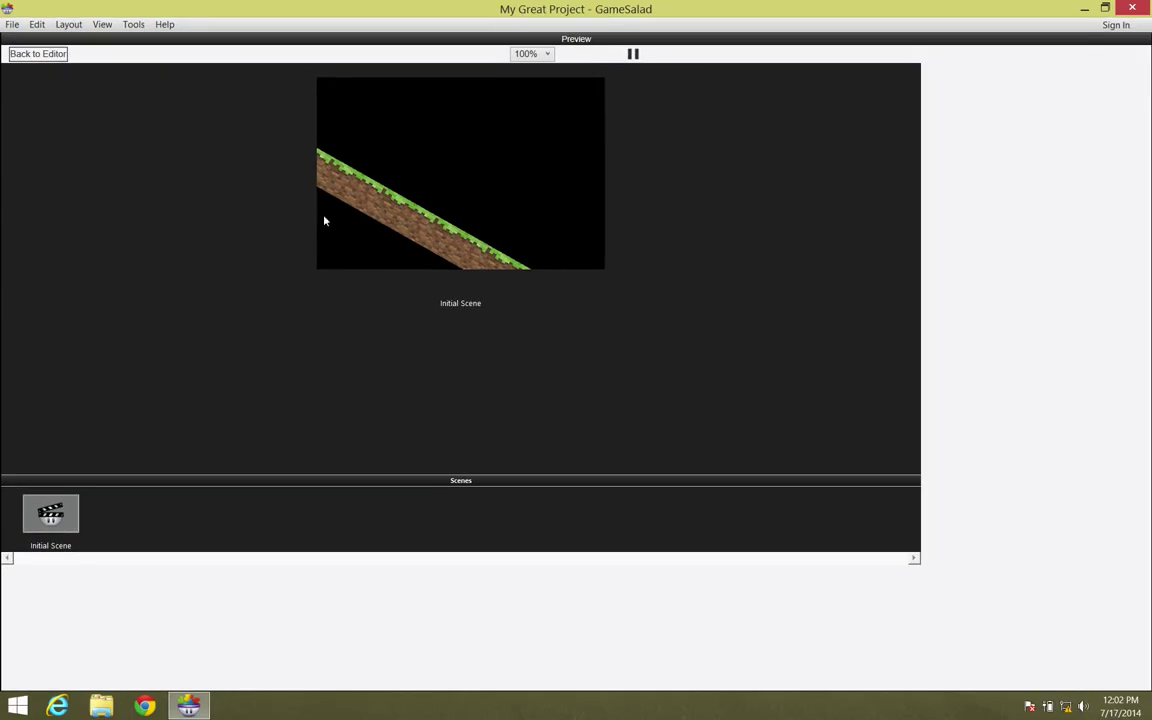
left_click(38, 54)
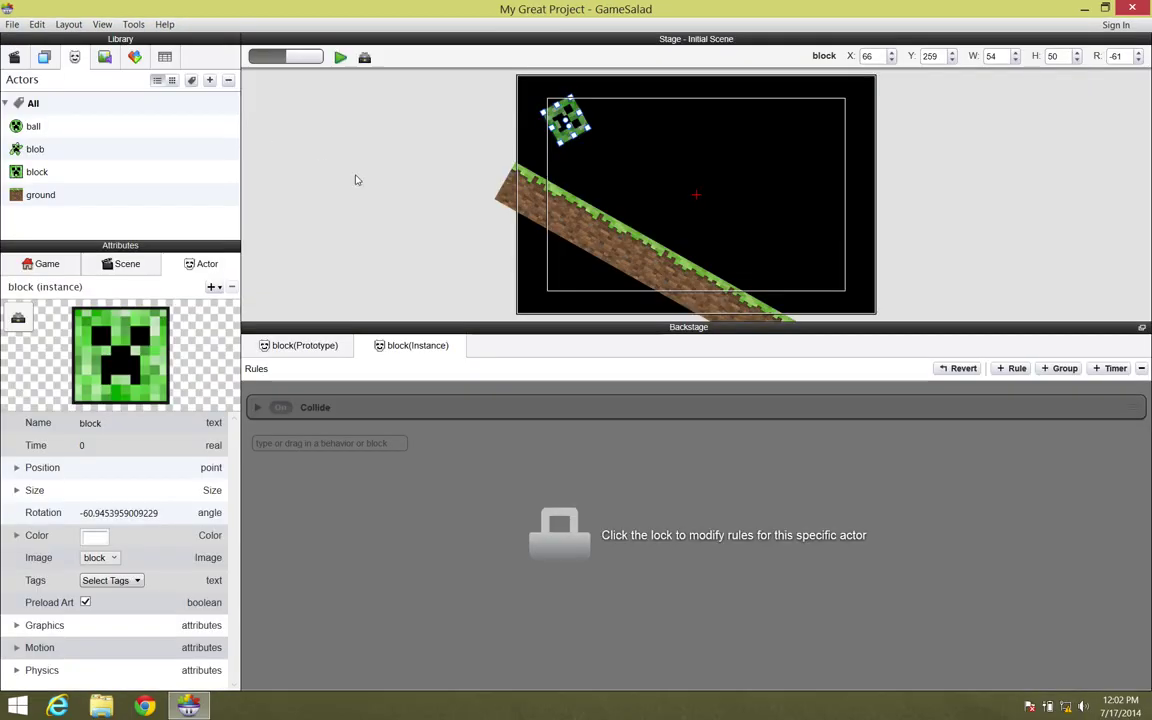